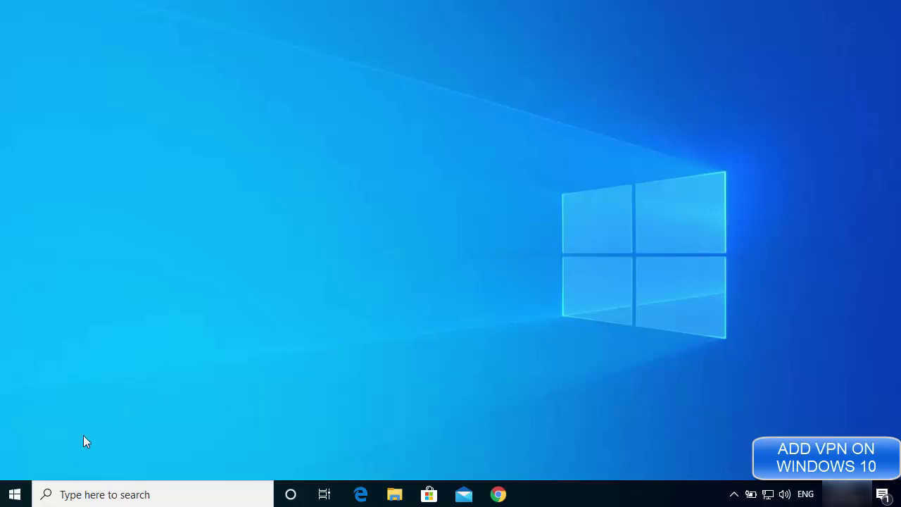
# Step: Launch Windows Settings from the Start menu's left rail
pyautogui.click(16, 496)
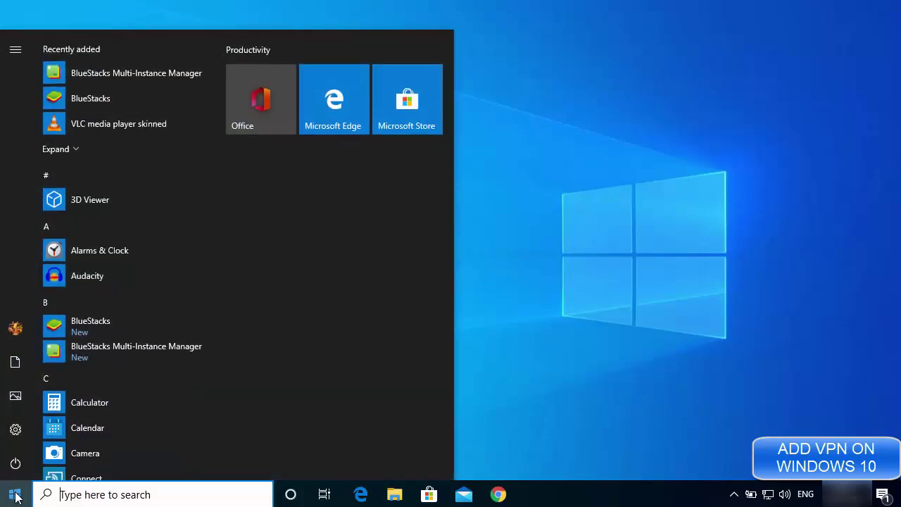
pyautogui.moveTo(23, 441)
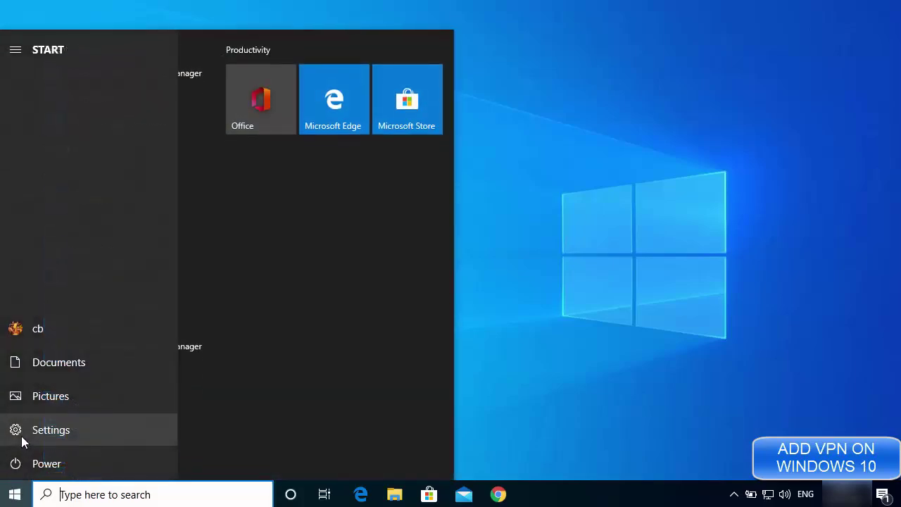
pyautogui.click(63, 431)
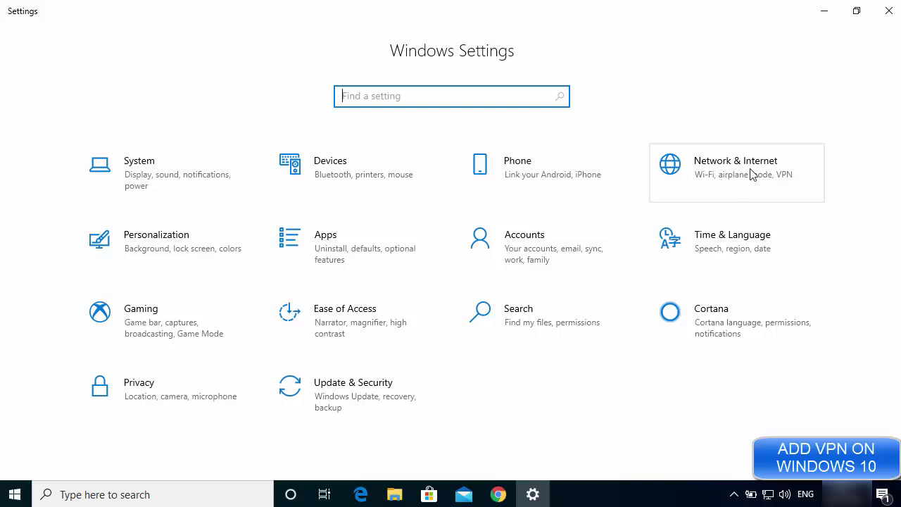
# Step: Go to Network & Internet and show its VPN page
pyautogui.click(723, 175)
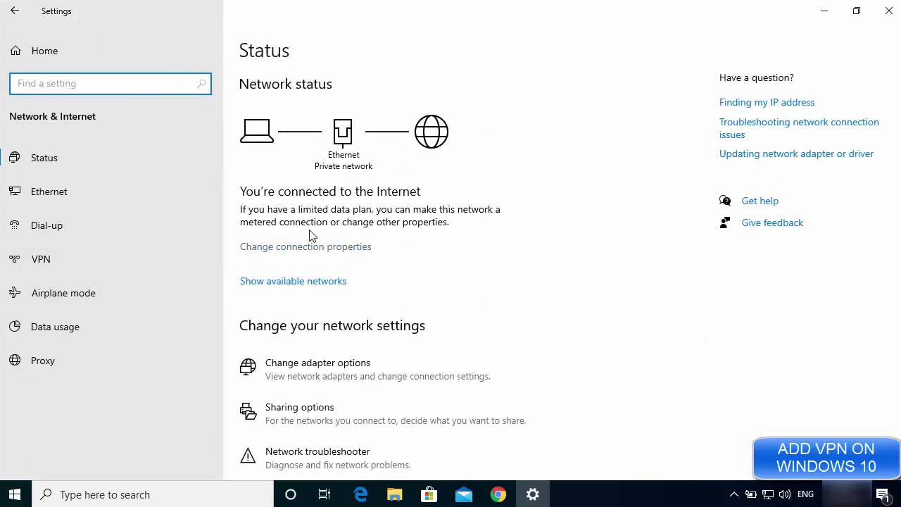
pyautogui.click(50, 262)
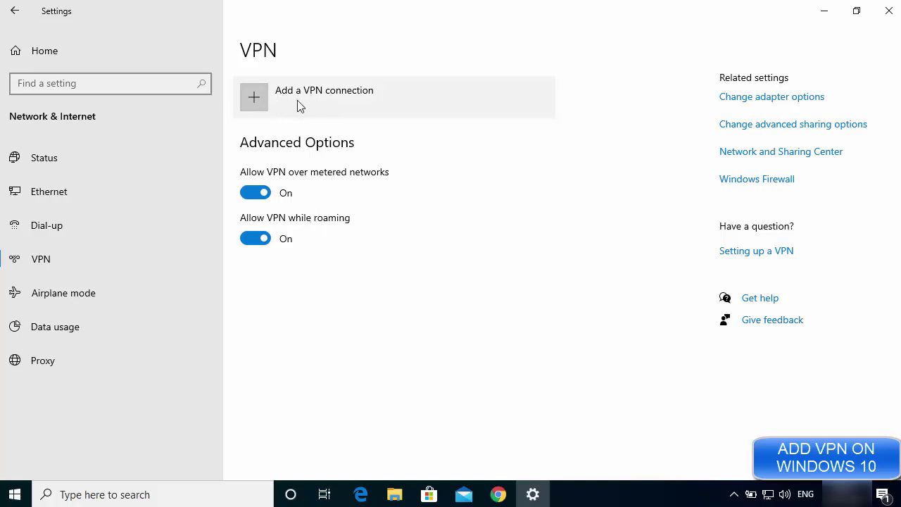
# Step: Add a VPN connection with provider Windows (built-in) and connection name VPNBOOK
pyautogui.click(318, 99)
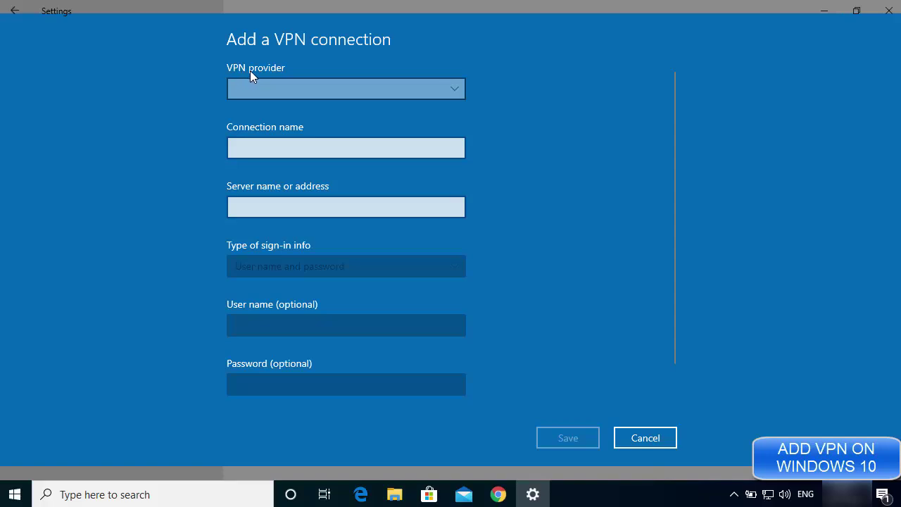
pyautogui.click(270, 93)
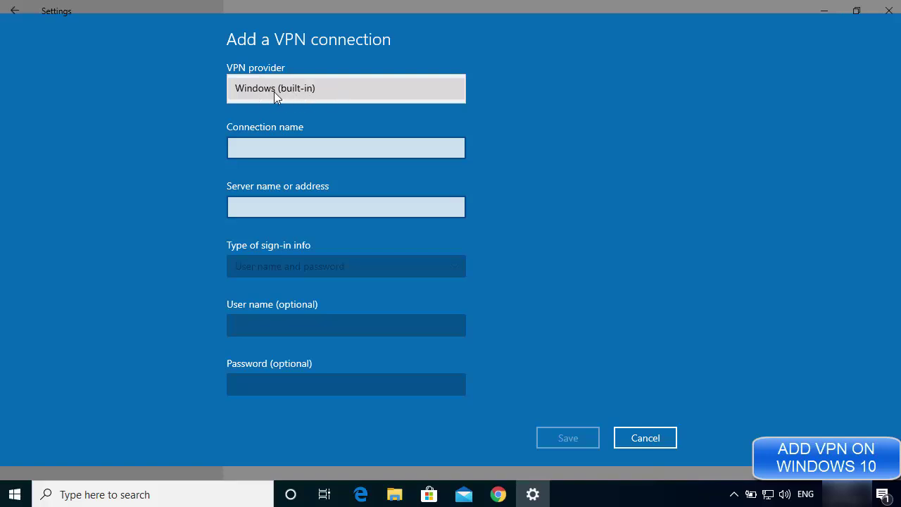
pyautogui.click(289, 91)
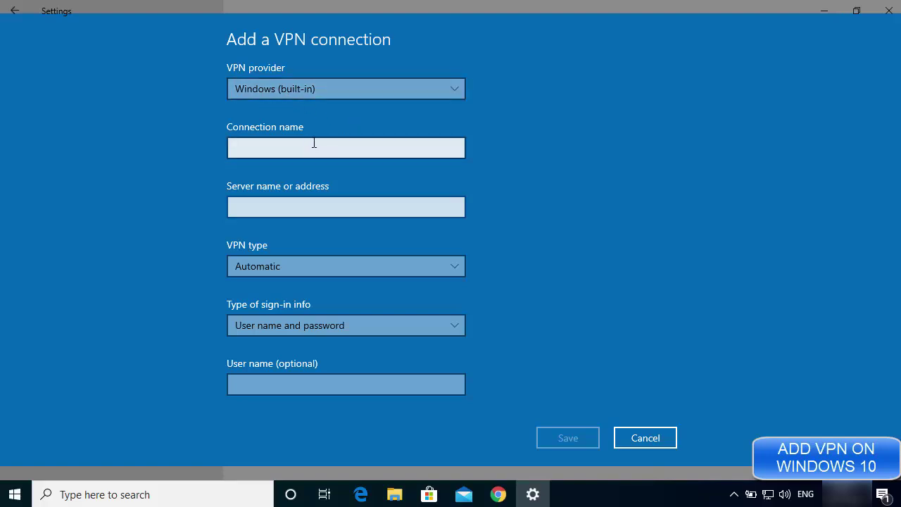
pyautogui.click(350, 150)
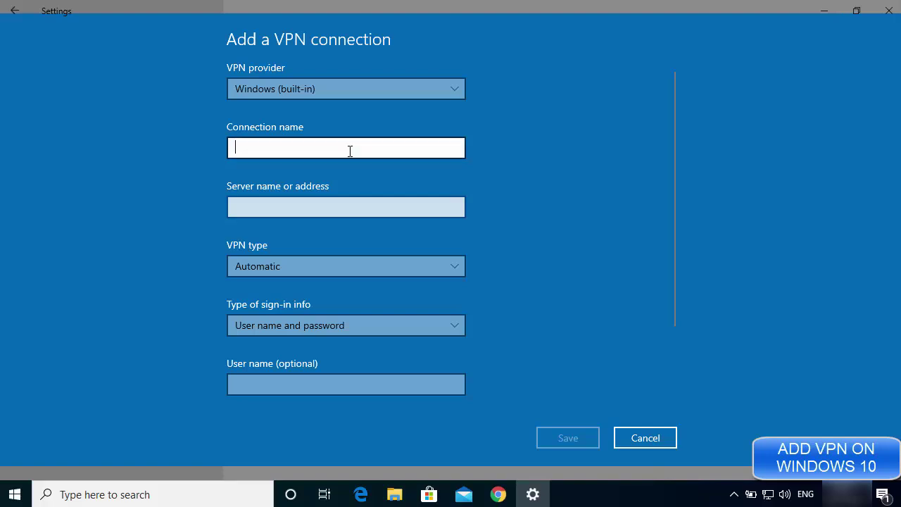
pyautogui.write('VPNBOOK')
# Step: In Chrome, go to the VPNBook Free VPN page and scroll to the PPTP server list
pyautogui.click(499, 496)
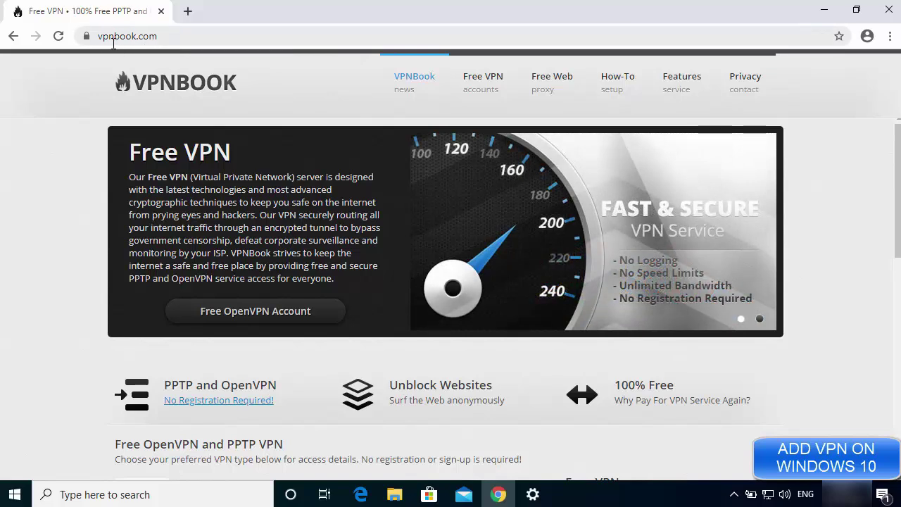
pyautogui.click(485, 89)
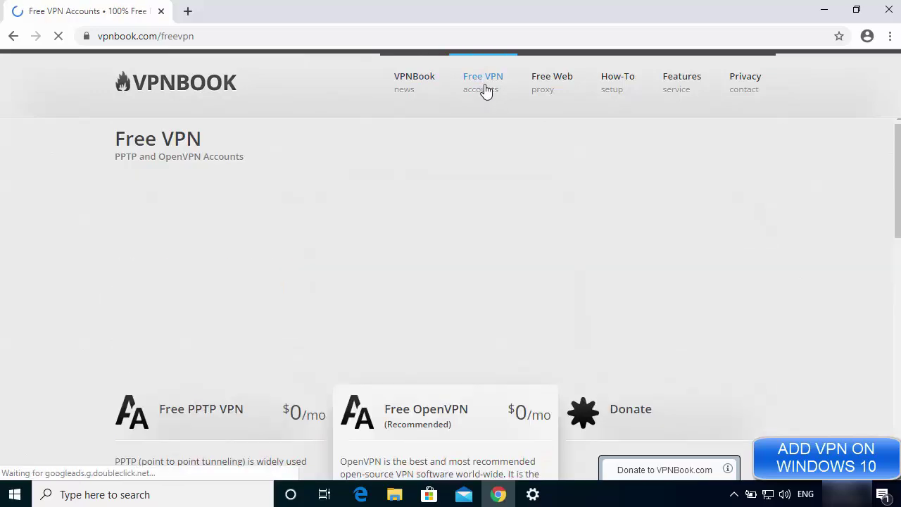
pyautogui.scroll(-3, 86, 274)
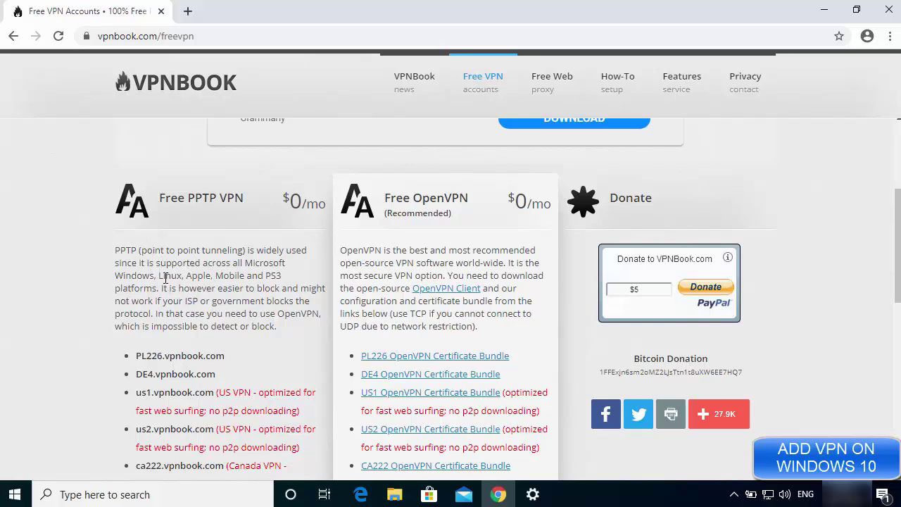
pyautogui.scroll(-2, 165, 255)
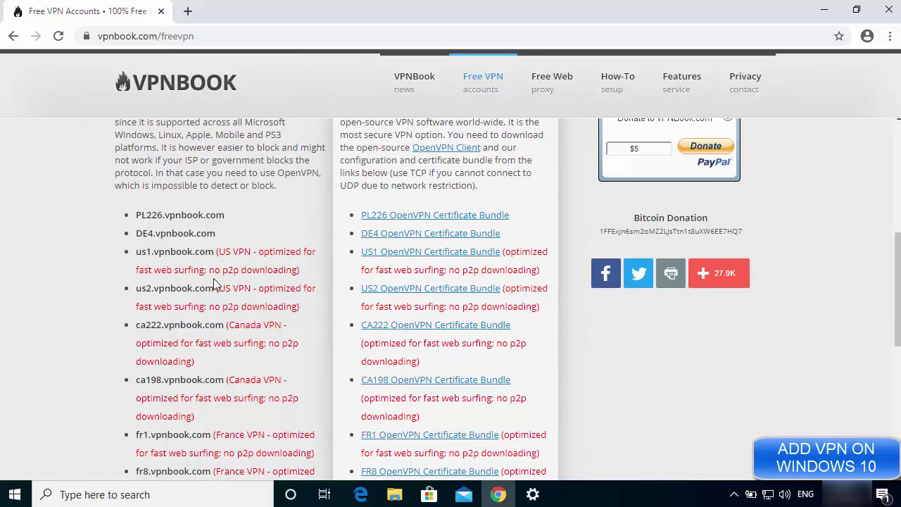
pyautogui.scroll(-1, 197, 245)
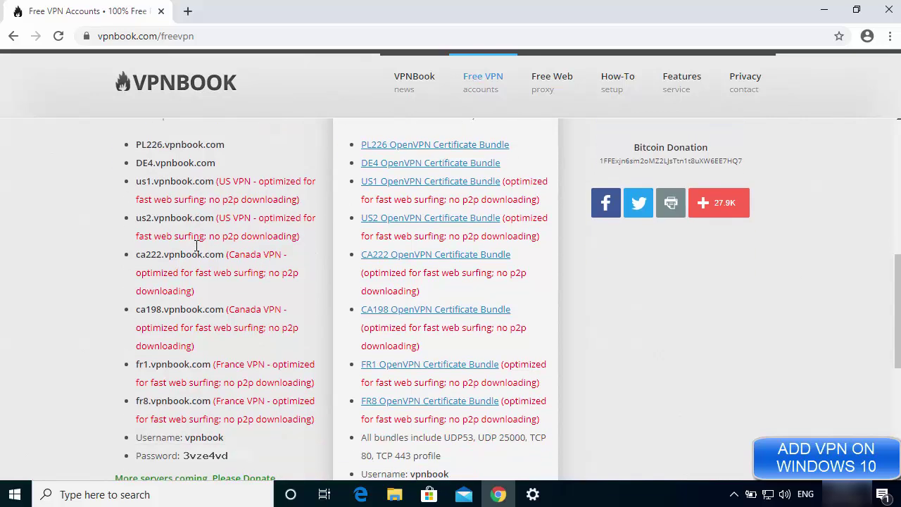
# Step: Select the fr1.vpnbook.com server address in the list
pyautogui.moveTo(133, 217); pyautogui.dragTo(208, 223)
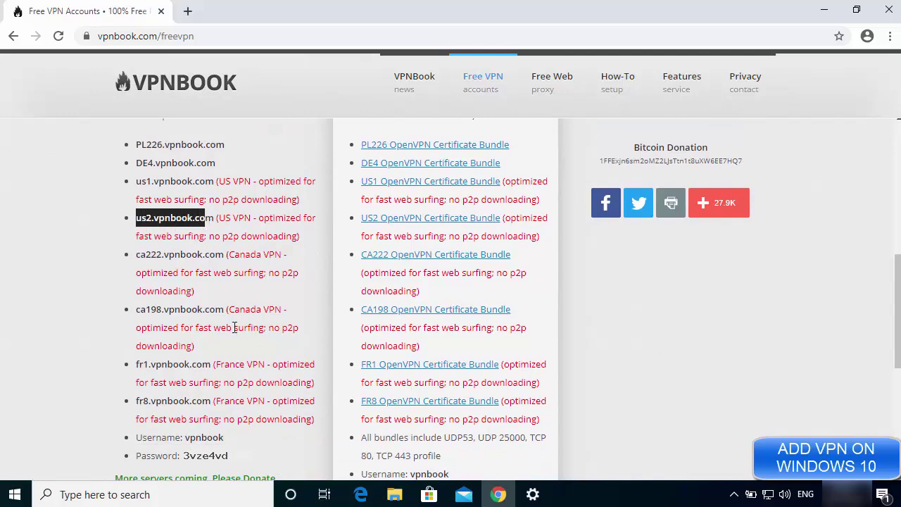
pyautogui.click(138, 344)
pyautogui.scroll(-1, 139, 343)
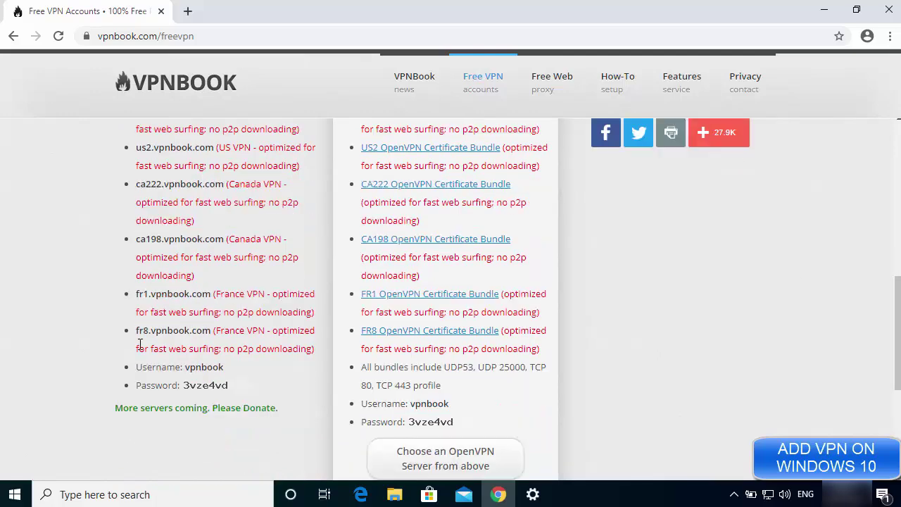
pyautogui.moveTo(209, 331); pyautogui.dragTo(136, 331)
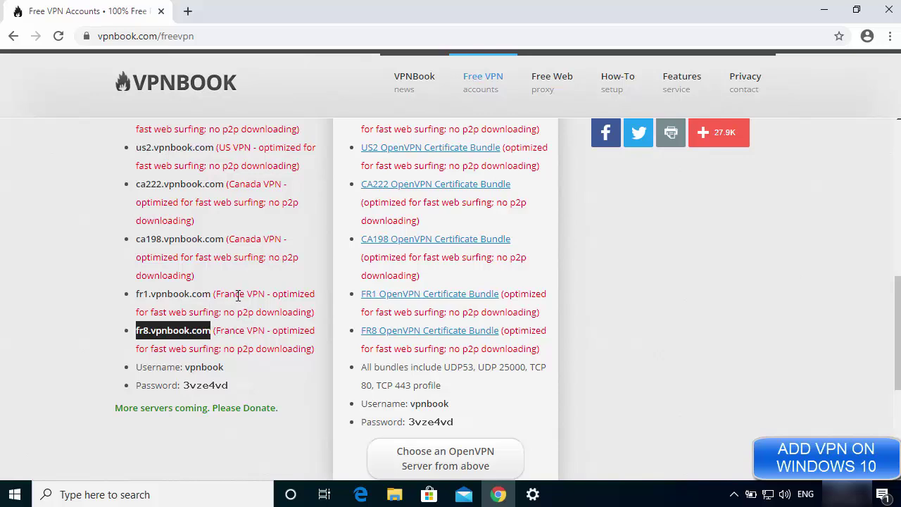
pyautogui.moveTo(212, 294); pyautogui.dragTo(138, 294)
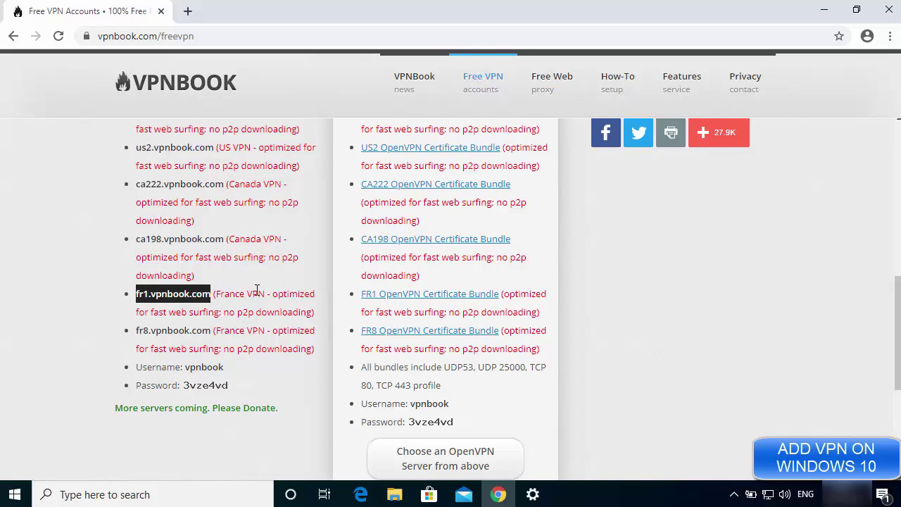
pyautogui.click(270, 308)
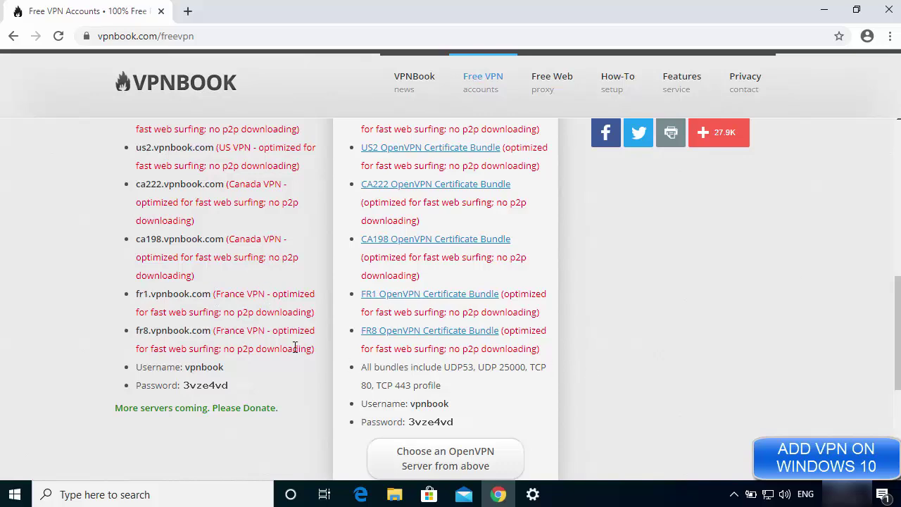
pyautogui.moveTo(211, 293); pyautogui.dragTo(138, 300)
pyautogui.hotkey('ctrl', 'c')
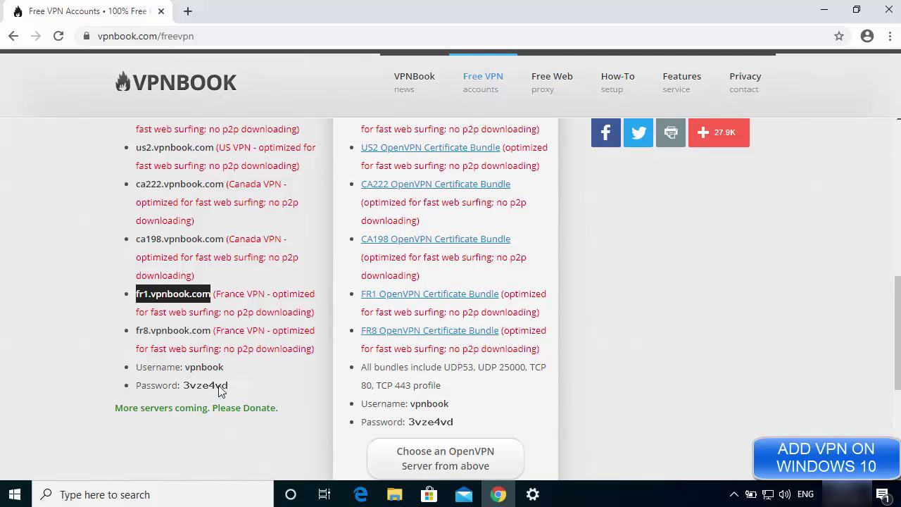
# Step: In the VPN form, paste fr1.vpnbook.com as server address and choose PPTP as type
pyautogui.click(822, 12)
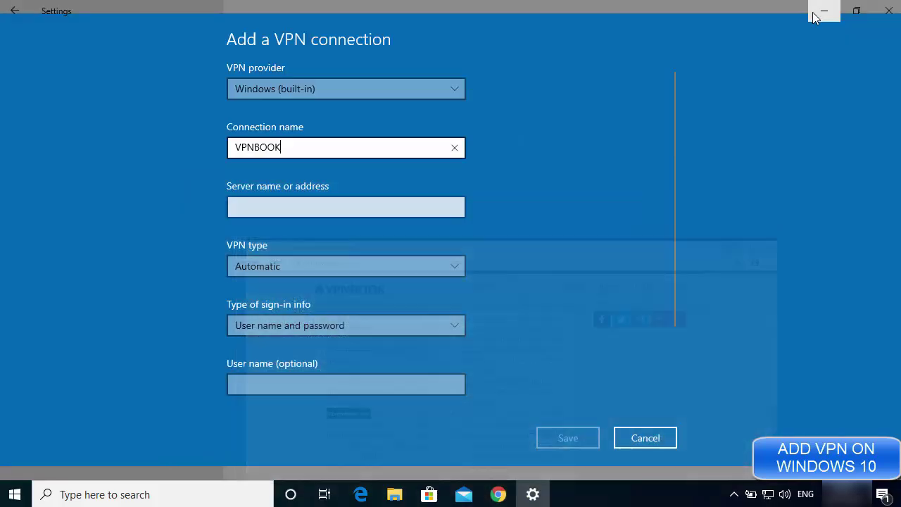
pyautogui.click(296, 210)
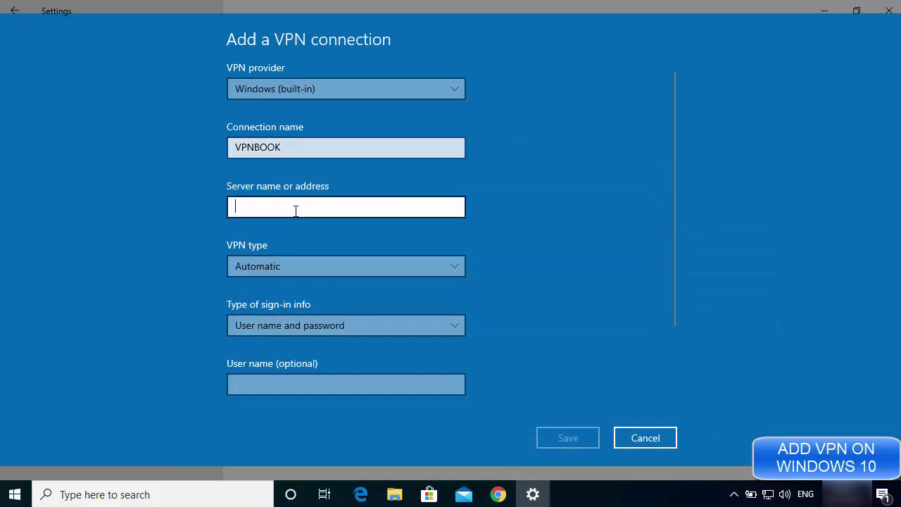
pyautogui.hotkey('ctrl', 'v')
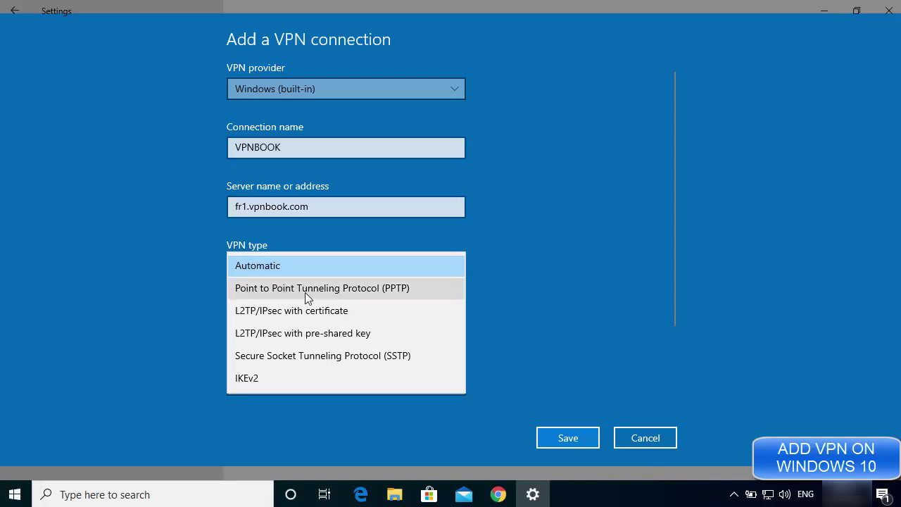
pyautogui.click(384, 291)
# Step: Set the sign-in info type to User name and password
pyautogui.click(498, 494)
pyautogui.scroll(4, 209, 204)
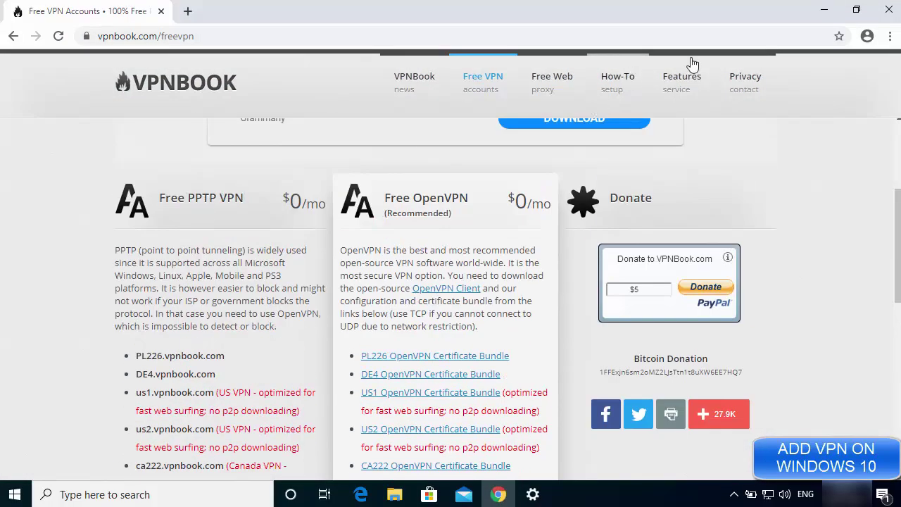
pyautogui.click(825, 9)
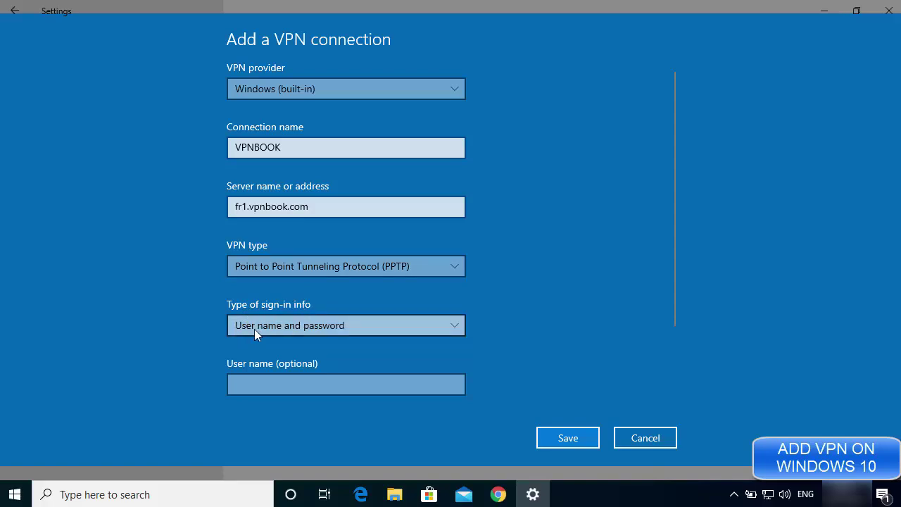
pyautogui.click(280, 327)
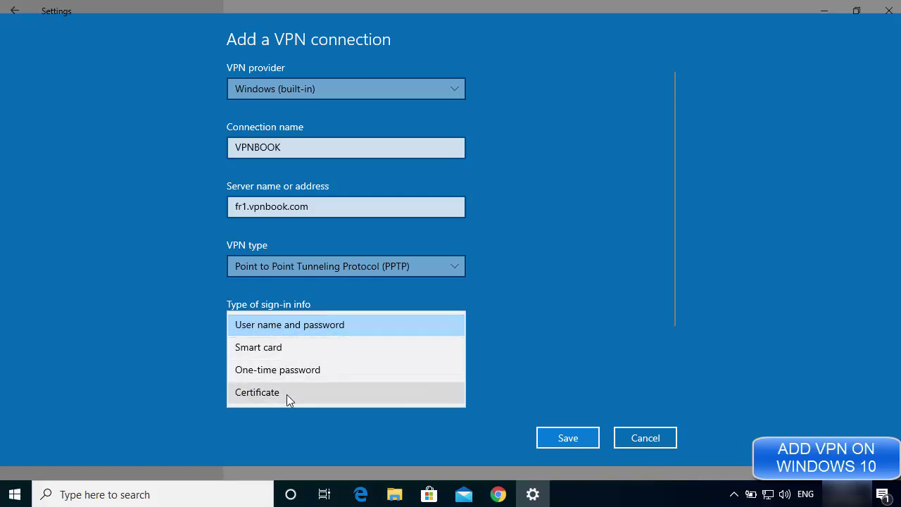
pyautogui.click(282, 327)
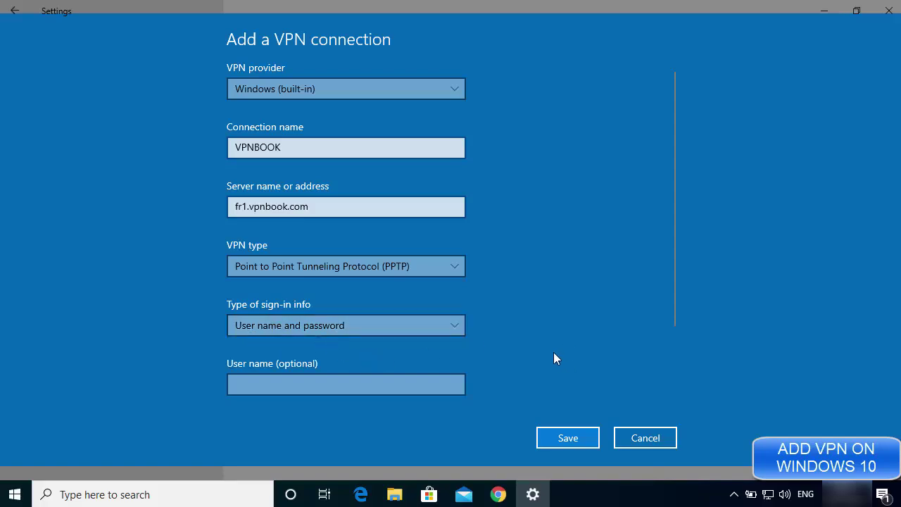
pyautogui.scroll(-3, 554, 353)
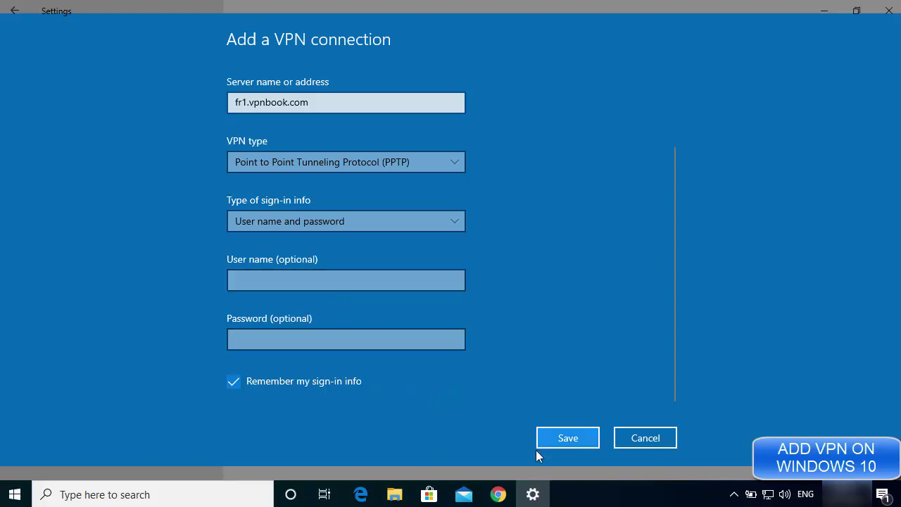
# Step: Select the shared VPNBook username on the server list page
pyautogui.click(499, 494)
pyautogui.scroll(-3, 286, 400)
pyautogui.scroll(-2, 286, 400)
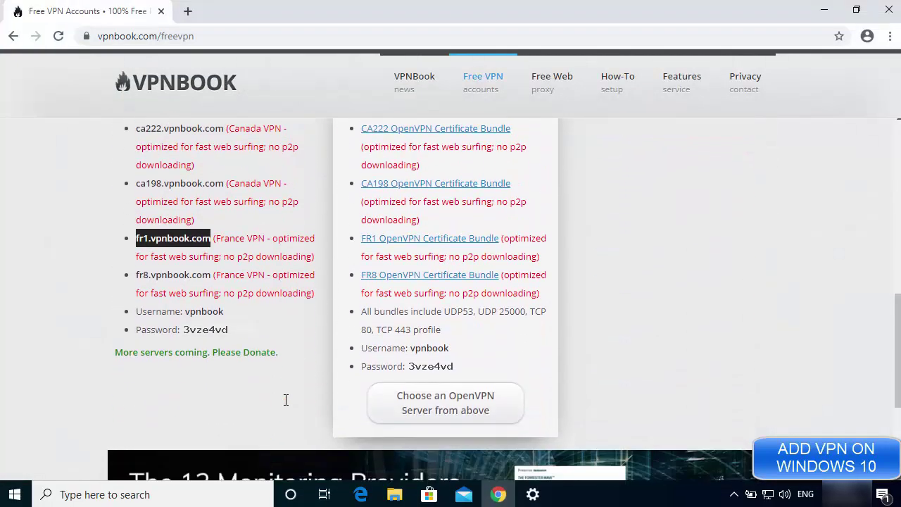
pyautogui.doubleClick(204, 296)
pyautogui.hotkey('ctrl', 'c')
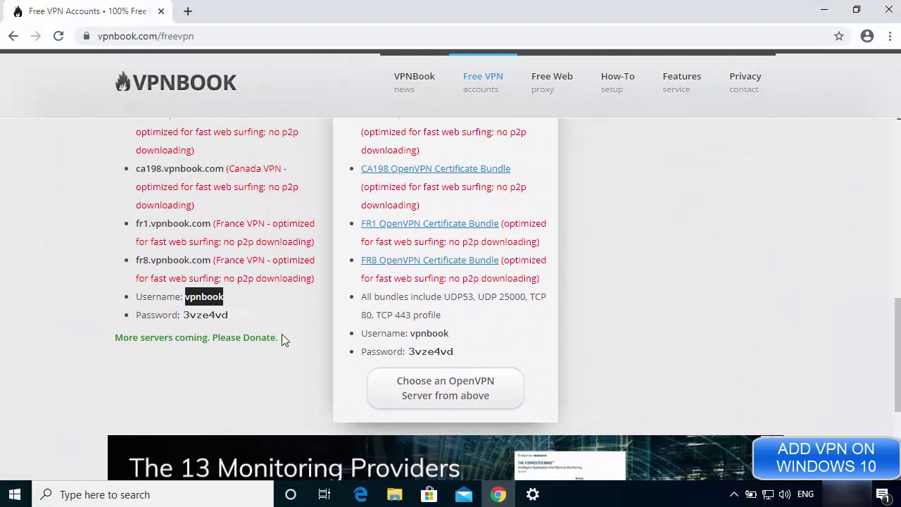
pyautogui.click(534, 495)
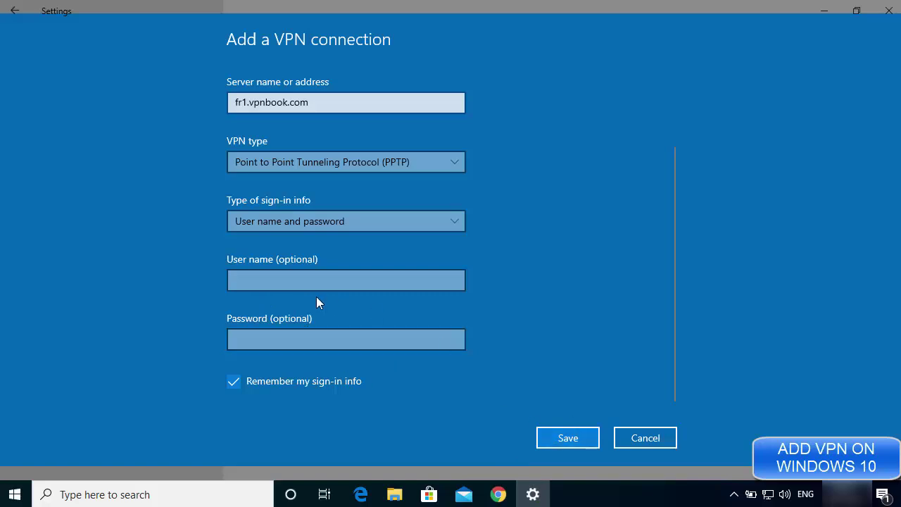
# Step: Save the VPNBOOK connection and start connecting it from the VPN list
pyautogui.click(567, 437)
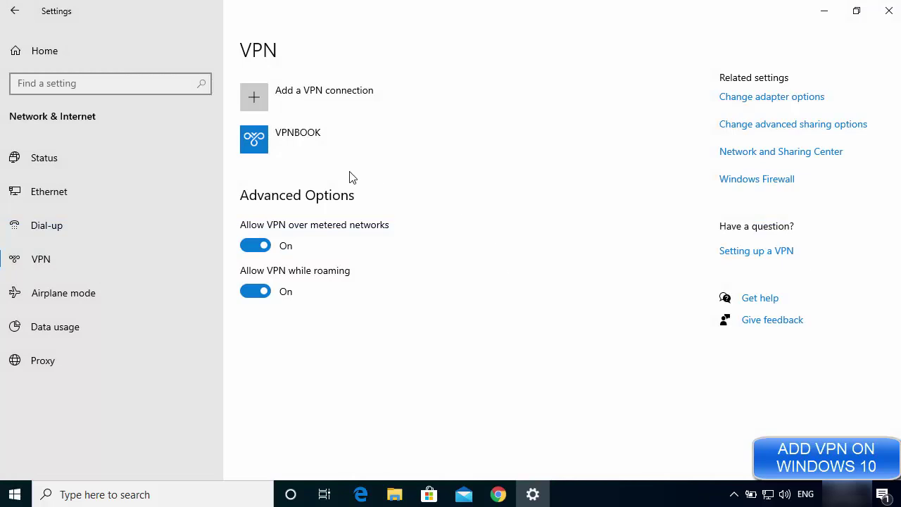
pyautogui.click(314, 143)
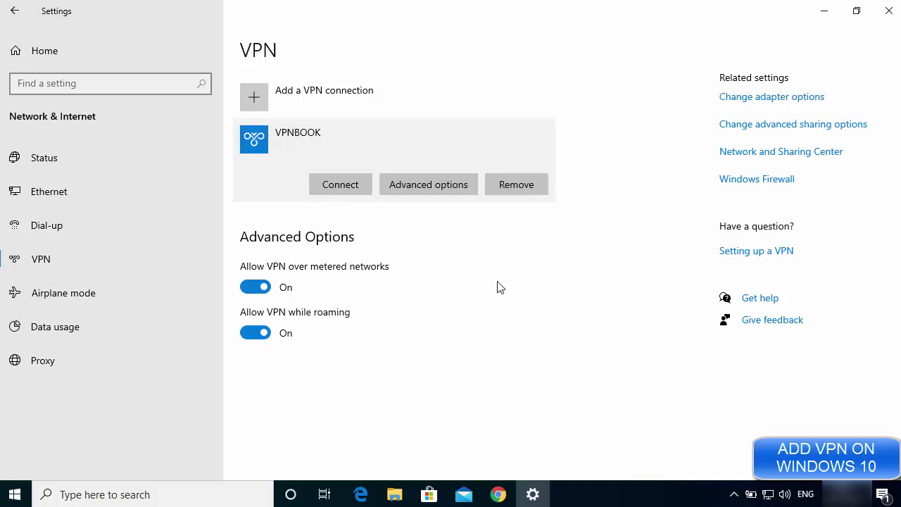
pyautogui.click(339, 185)
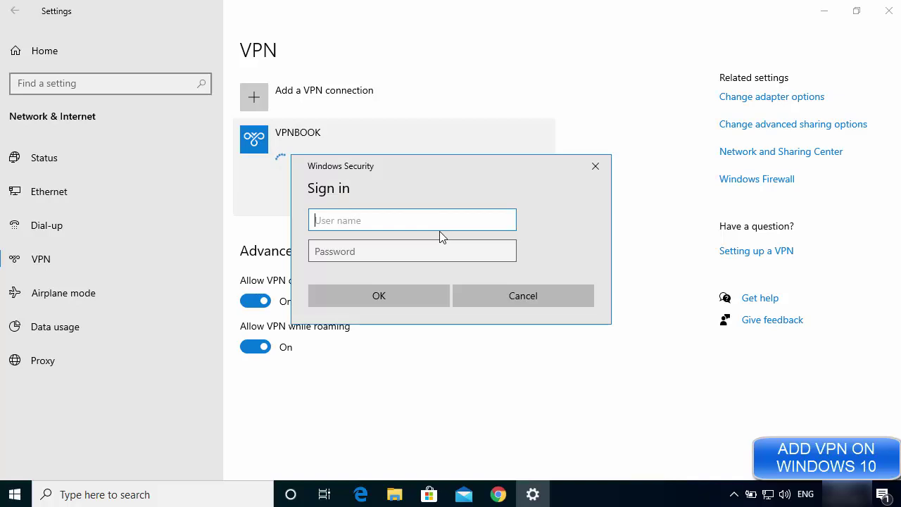
# Step: Paste the VPNBook username and password into the Windows Security sign-in and confirm
pyautogui.click(498, 495)
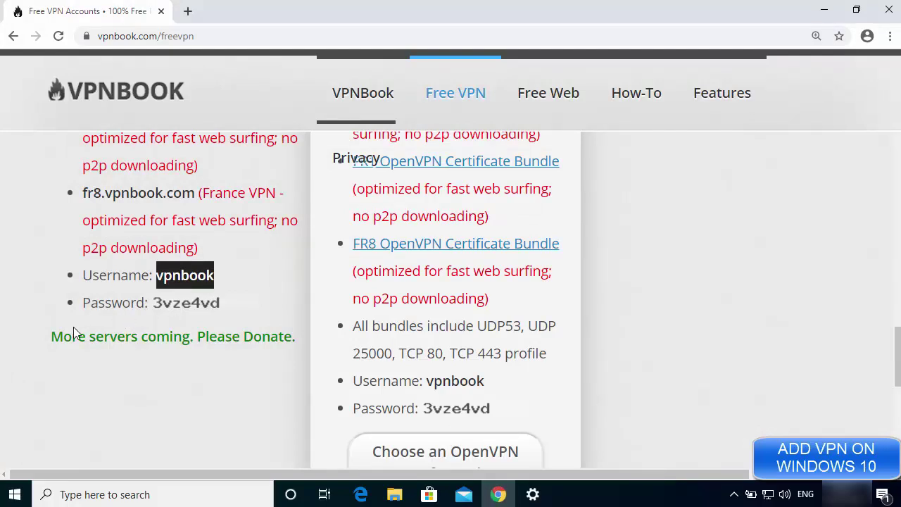
pyautogui.click(533, 495)
pyautogui.hotkey('ctrl', 'v')
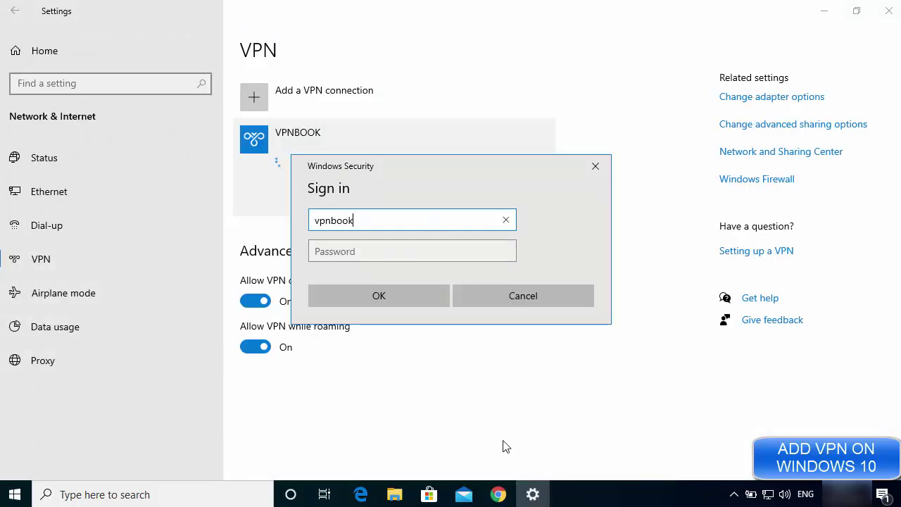
pyautogui.click(498, 495)
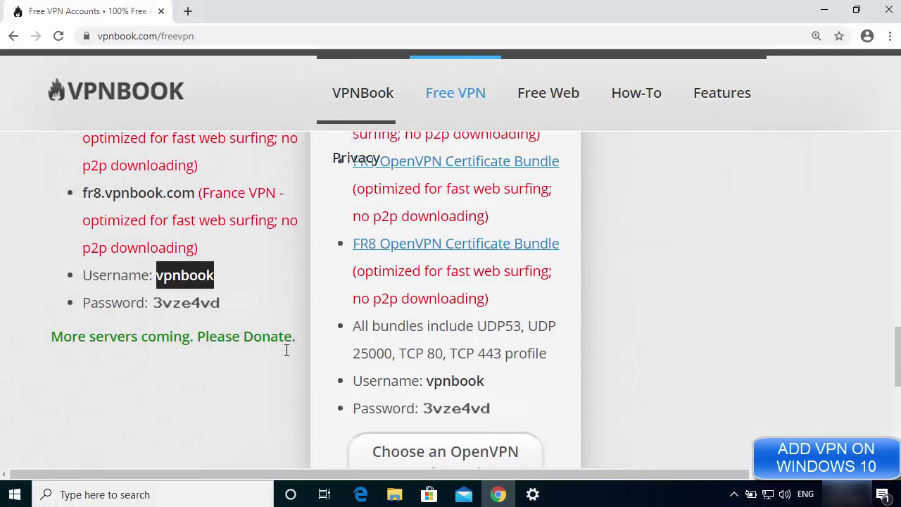
pyautogui.click(533, 495)
pyautogui.click(364, 255)
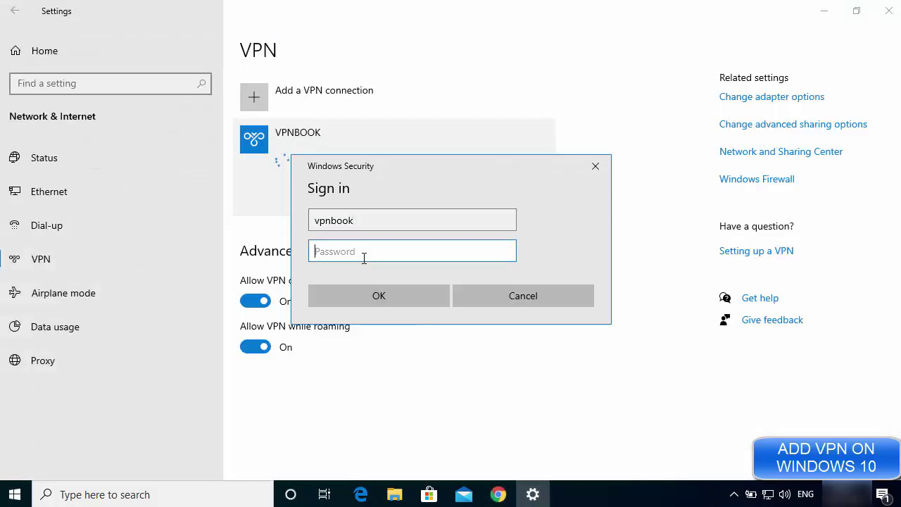
pyautogui.hotkey('ctrl', 'v')
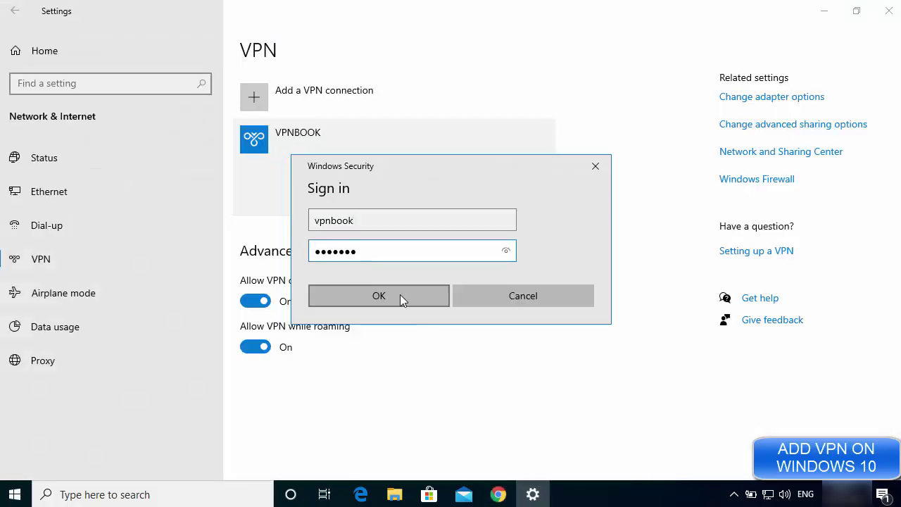
pyautogui.click(400, 296)
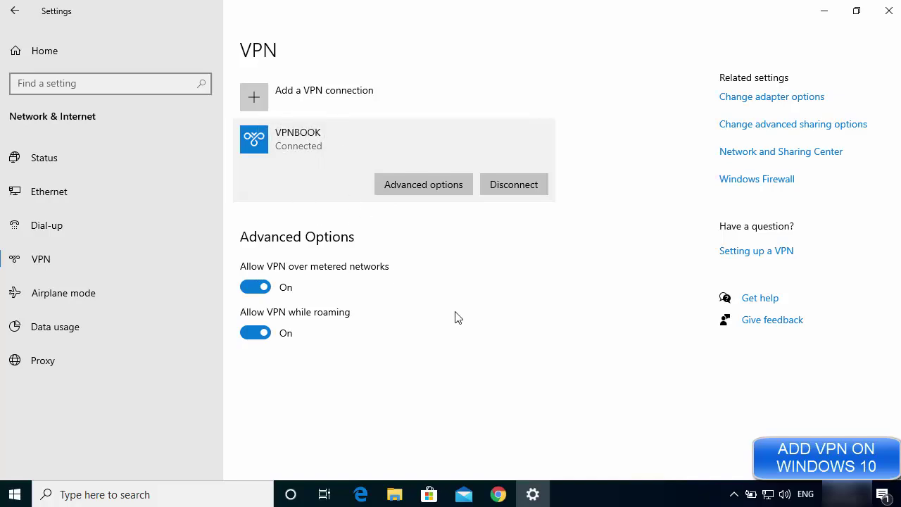
# Step: Search 'what is my ip' in a new Chrome tab and open the whatsmyip.org result
pyautogui.click(498, 495)
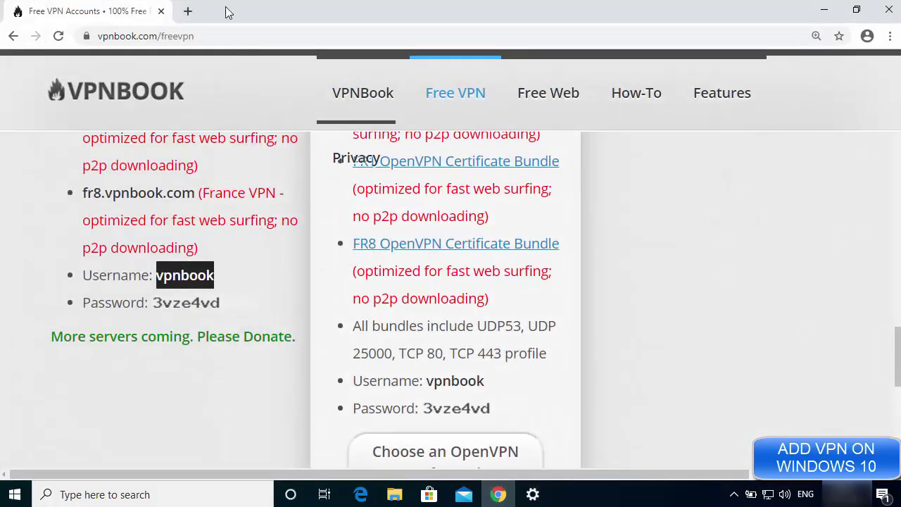
pyautogui.click(187, 14)
pyautogui.write('what is my ip')
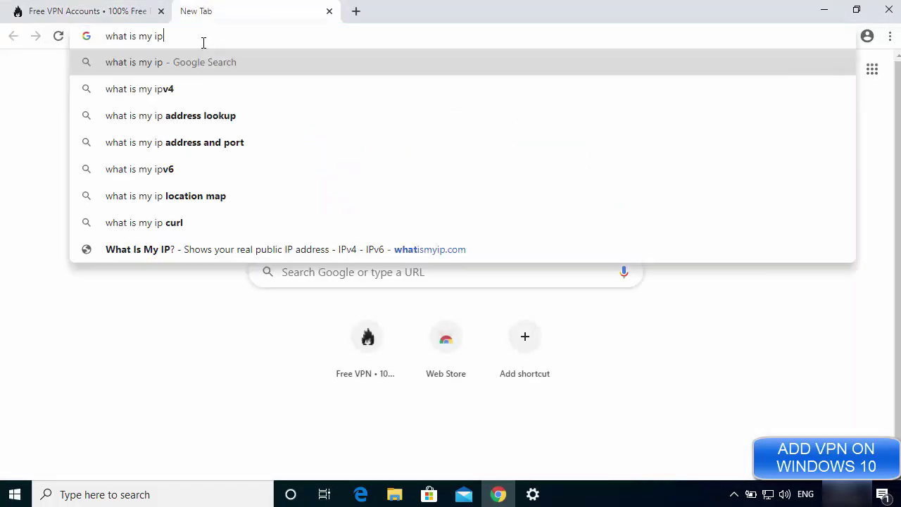
pyautogui.click(153, 66)
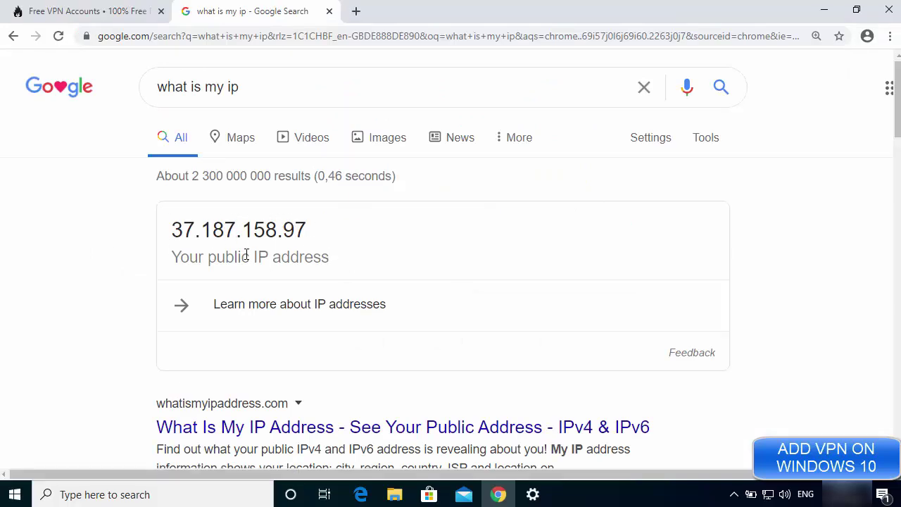
pyautogui.scroll(-7, 246, 257)
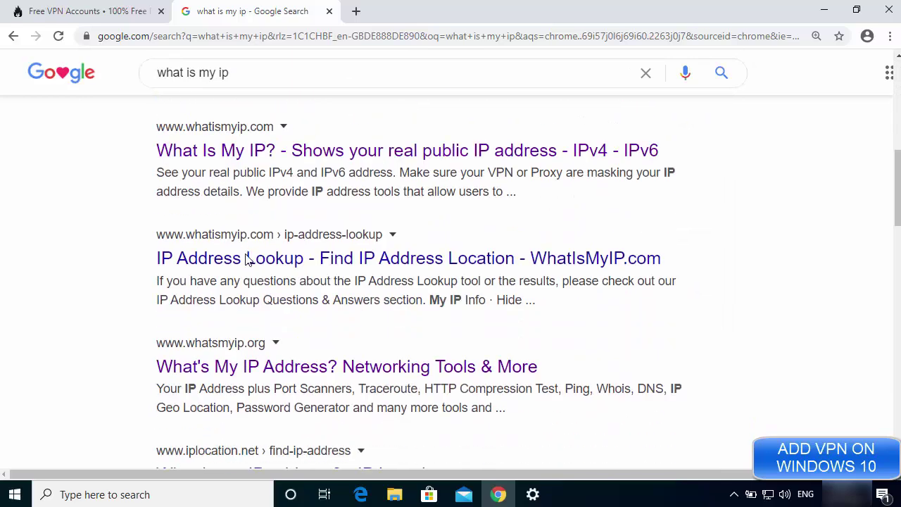
pyautogui.scroll(-1, 248, 296)
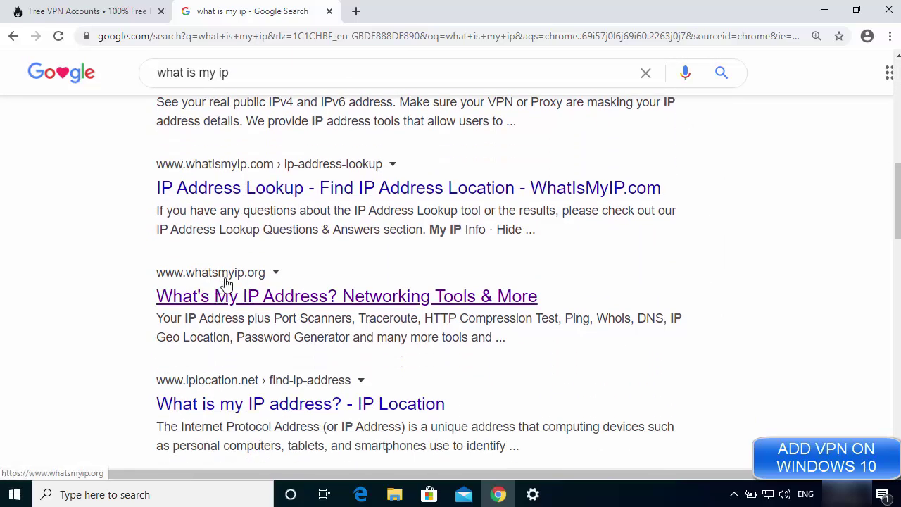
pyautogui.click(274, 298)
# Step: Select the reported IP address 37.187.158.97 on whatsmyip.org
pyautogui.moveTo(438, 298); pyautogui.dragTo(574, 294)
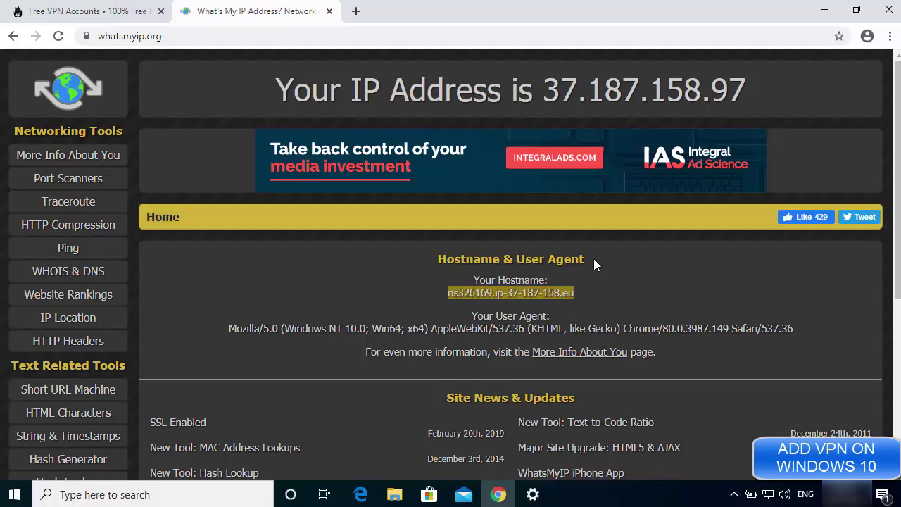
pyautogui.click(592, 99)
pyautogui.doubleClick(551, 87)
pyautogui.moveTo(607, 84); pyautogui.dragTo(742, 93)
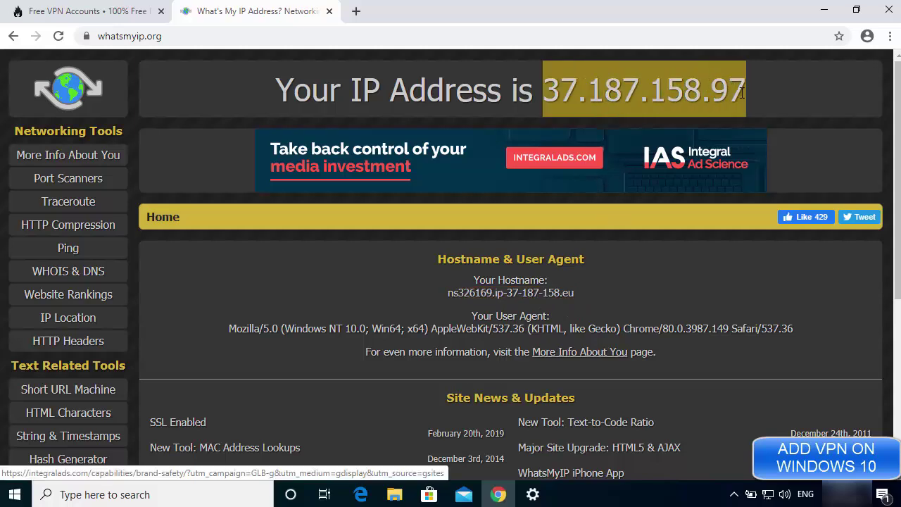
pyautogui.click(537, 494)
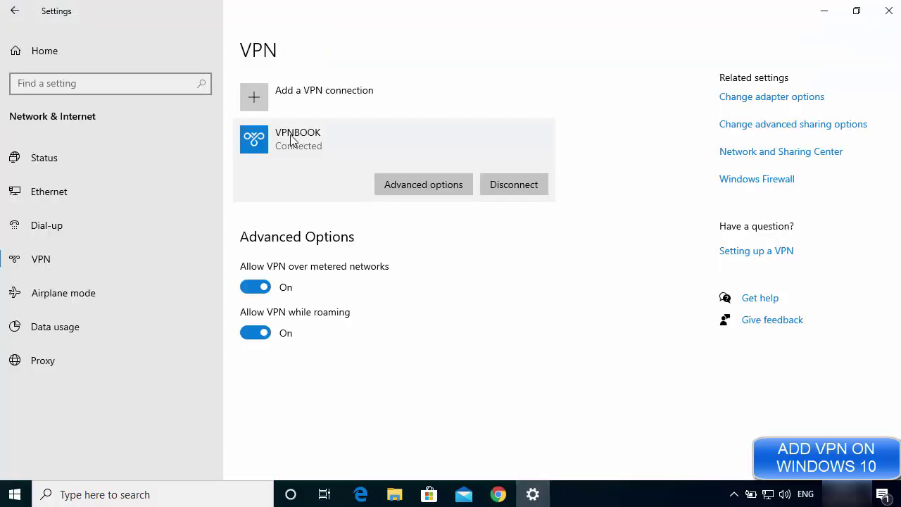
# Step: Minimize Settings and Chrome, then open Network & Internet settings from the taskbar network icon
pyautogui.click(825, 11)
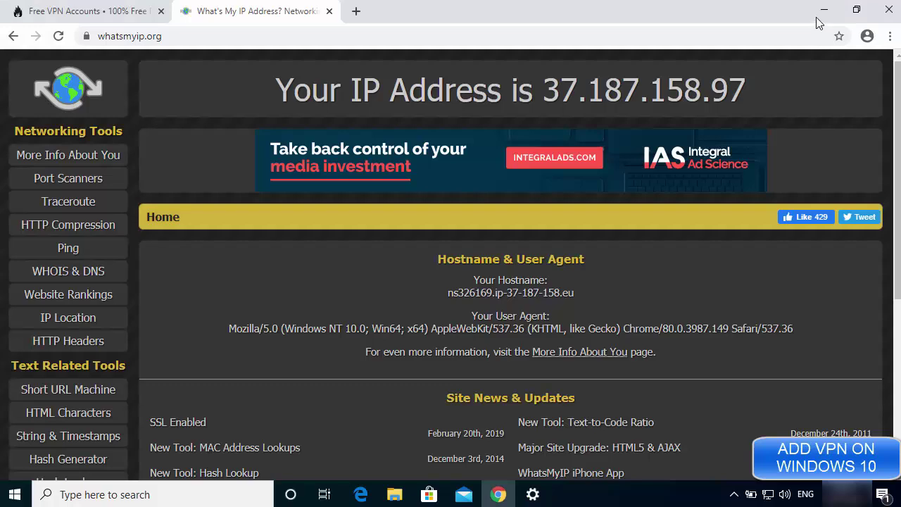
pyautogui.click(819, 10)
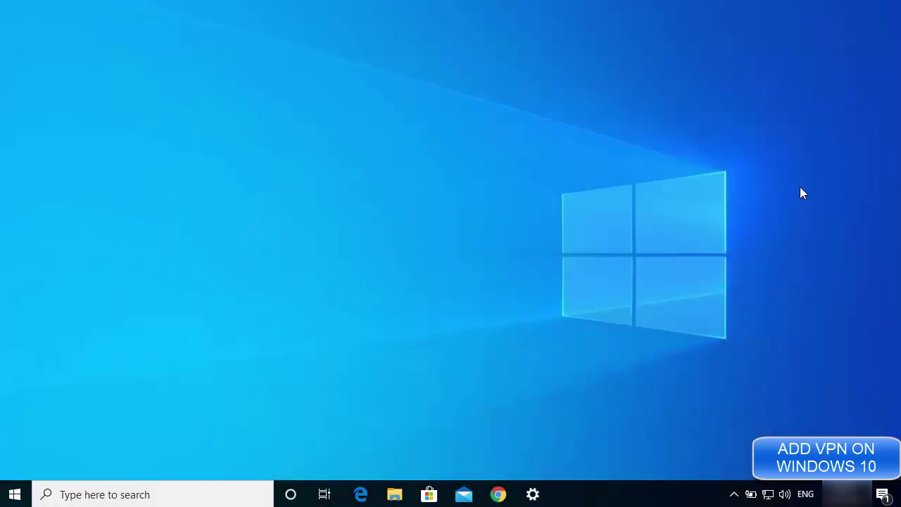
pyautogui.rightClick(768, 497)
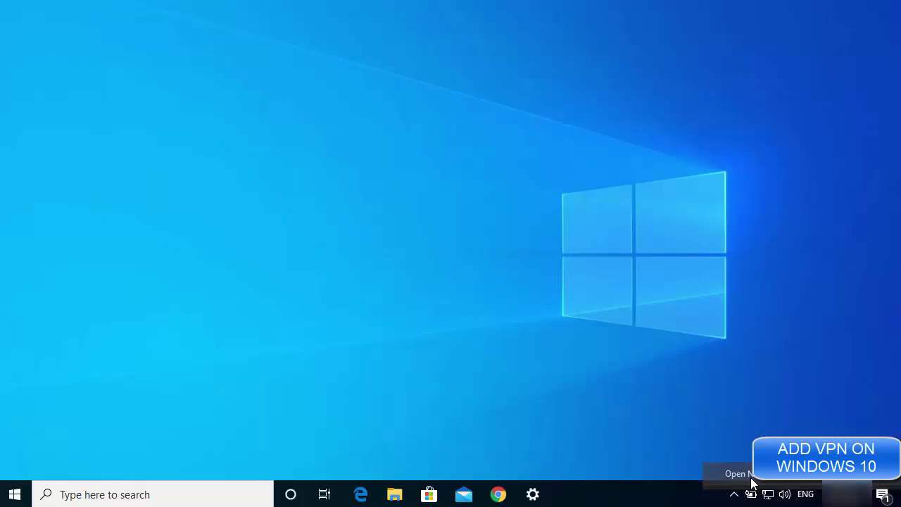
pyautogui.click(739, 473)
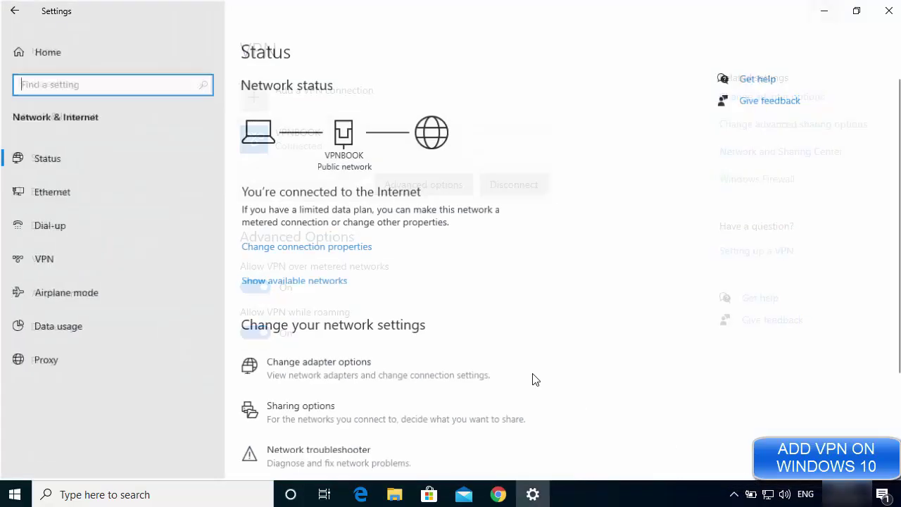
# Step: Show the network adapter list and bring up Properties for the VPNBOOK adapter
pyautogui.click(339, 373)
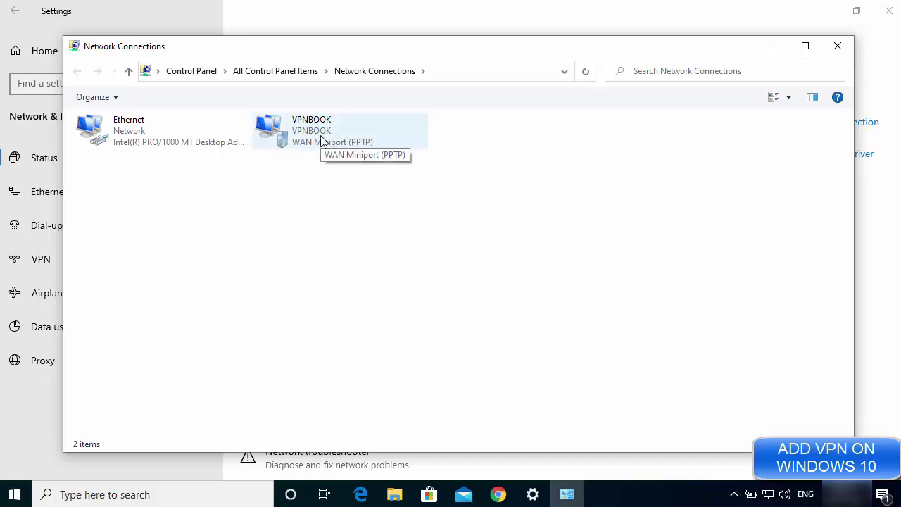
pyautogui.rightClick(321, 140)
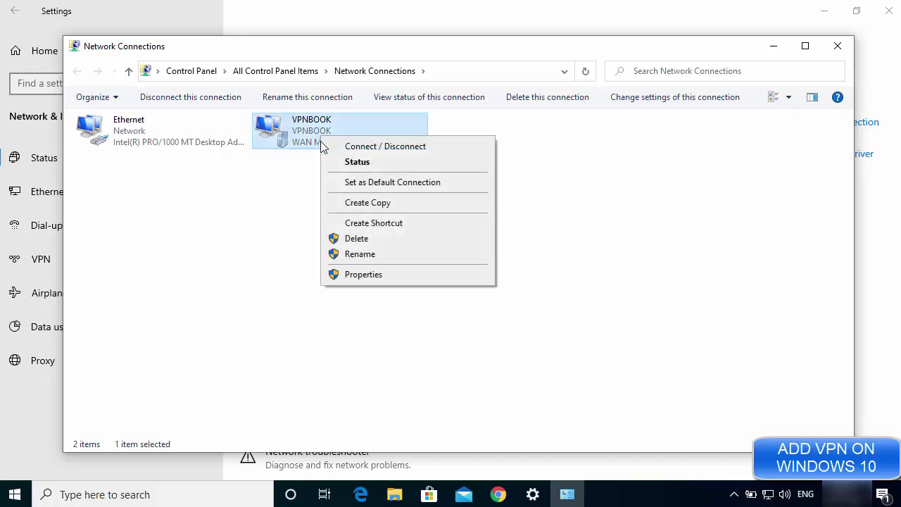
pyautogui.click(367, 278)
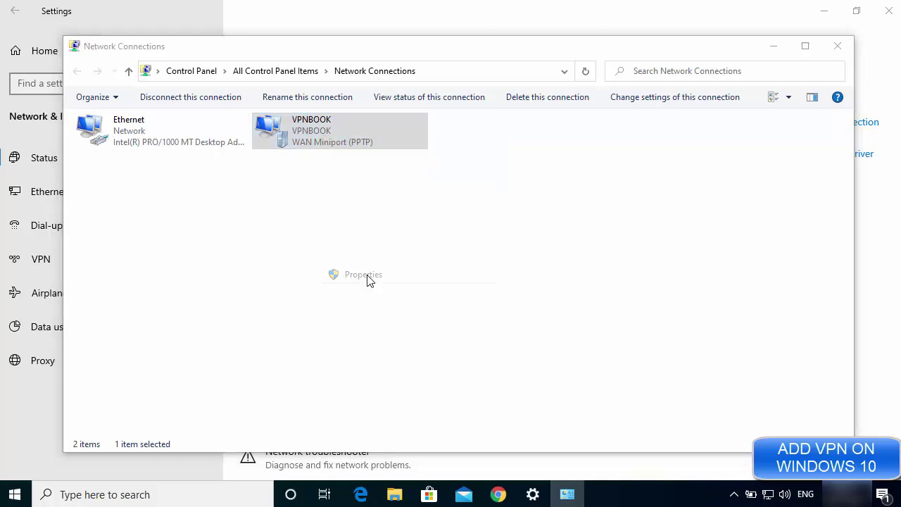
pyautogui.click(417, 115)
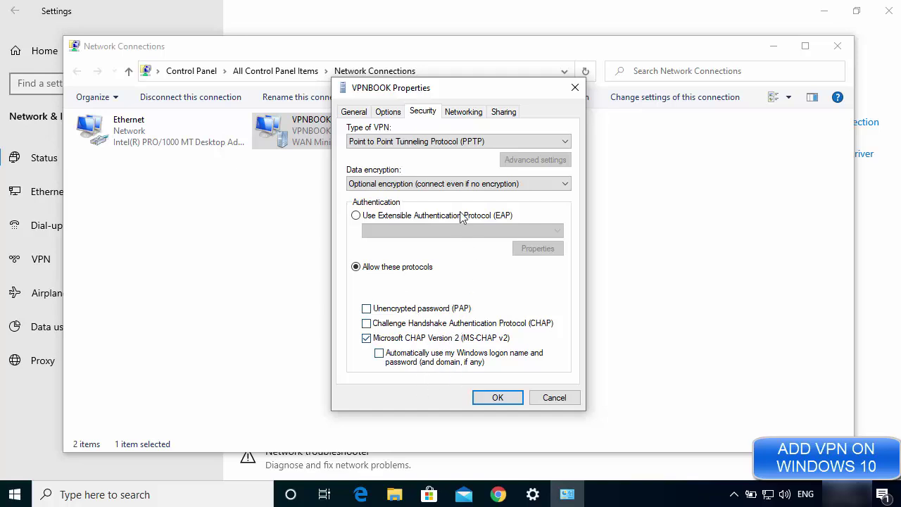
pyautogui.click(464, 112)
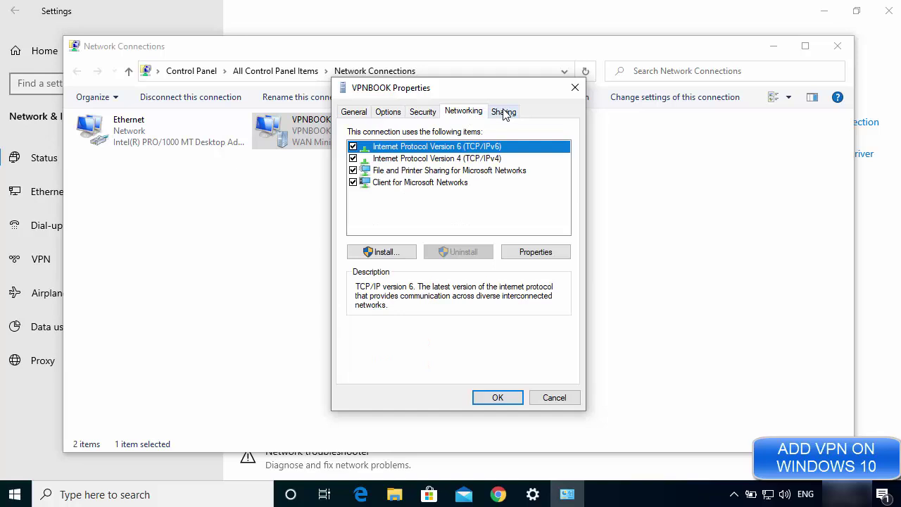
pyautogui.click(504, 112)
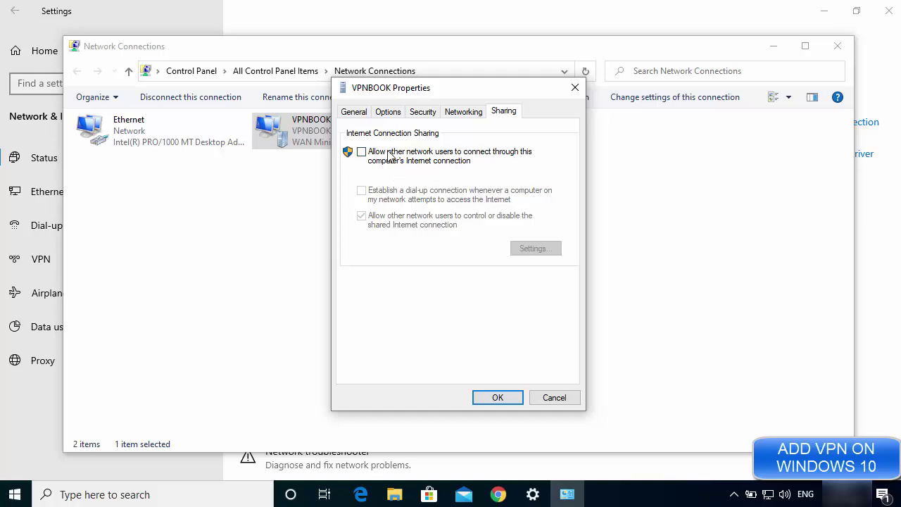
pyautogui.click(358, 114)
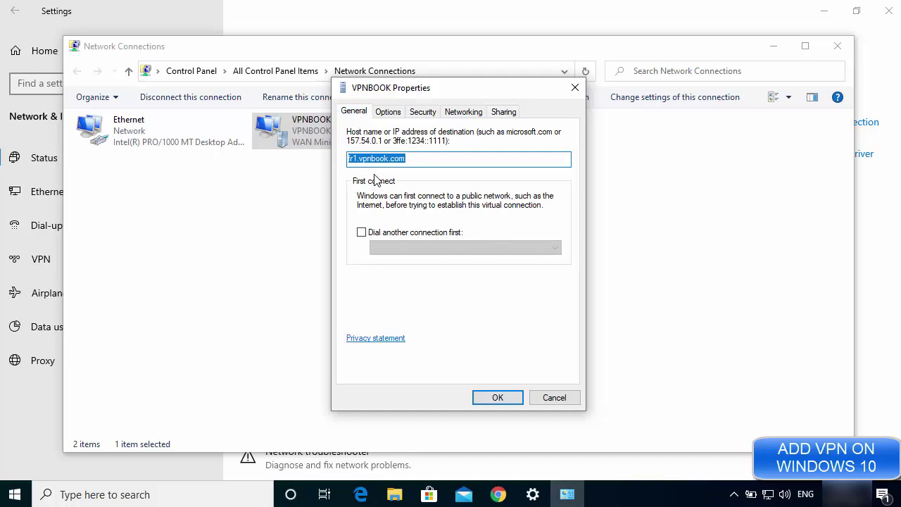
pyautogui.click(362, 158)
pyautogui.doubleClick(363, 157)
# Step: Close the VPNBOOK adapter properties, minimize Network Connections, and close Settings
pyautogui.press('Return')
pyautogui.click(601, 259)
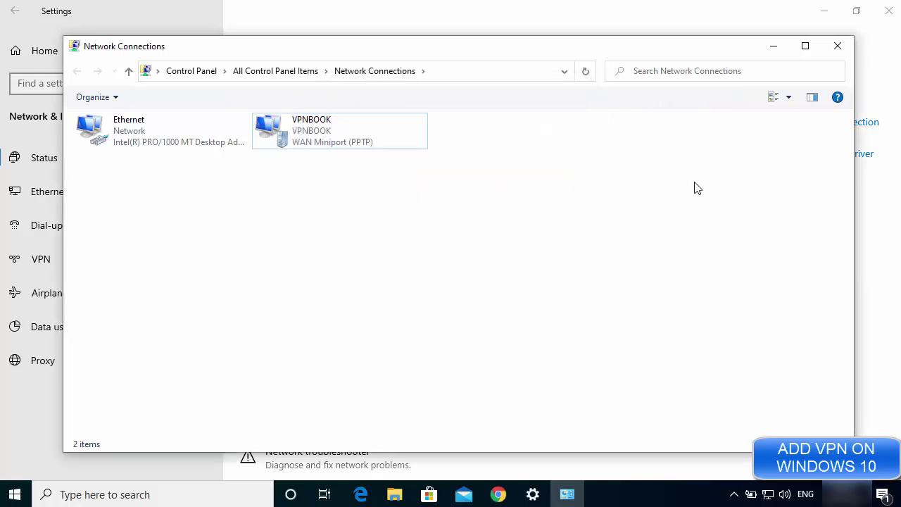
pyautogui.click(774, 46)
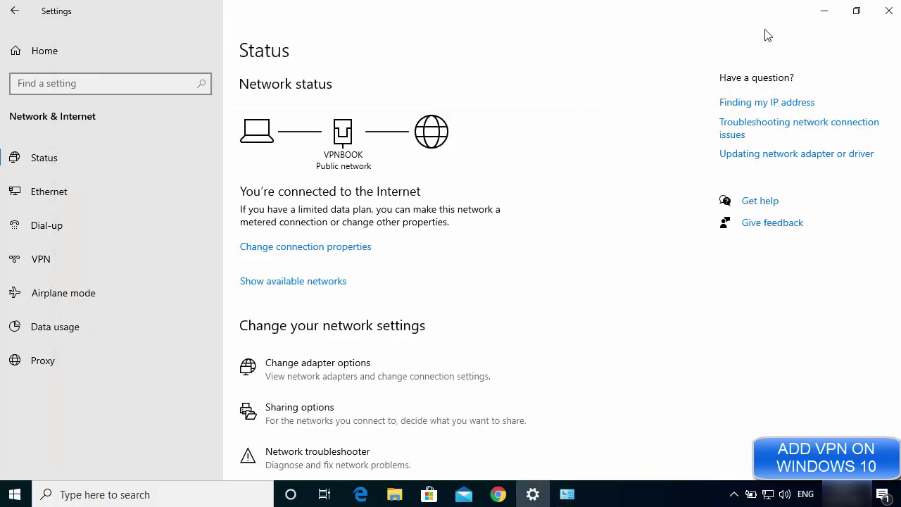
pyautogui.click(884, 13)
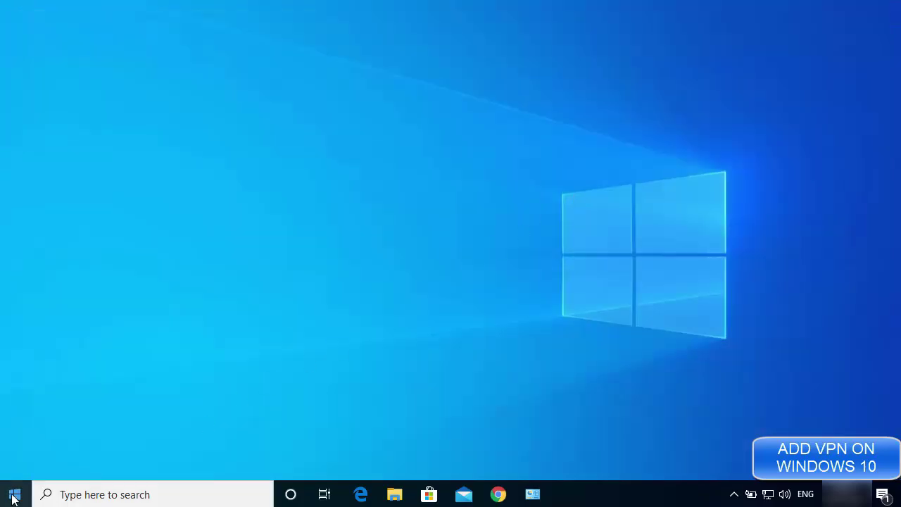
# Step: Reopen Settings at Network & Internet > VPN and show the VPNBOOK connection's options
pyautogui.click(14, 493)
pyautogui.click(42, 429)
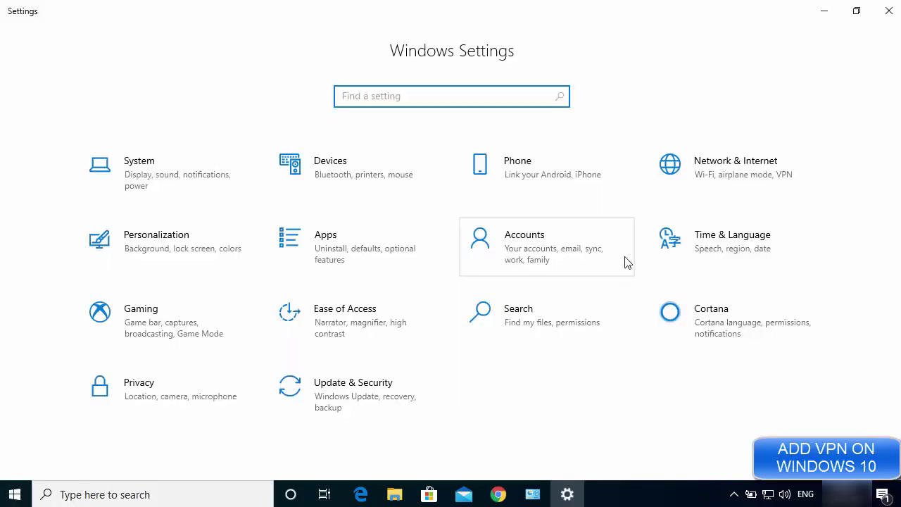
pyautogui.click(708, 178)
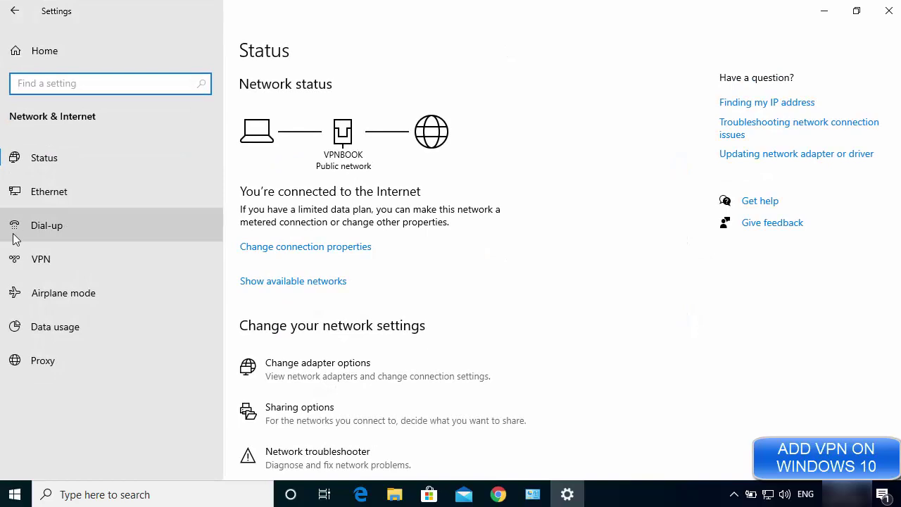
pyautogui.click(23, 266)
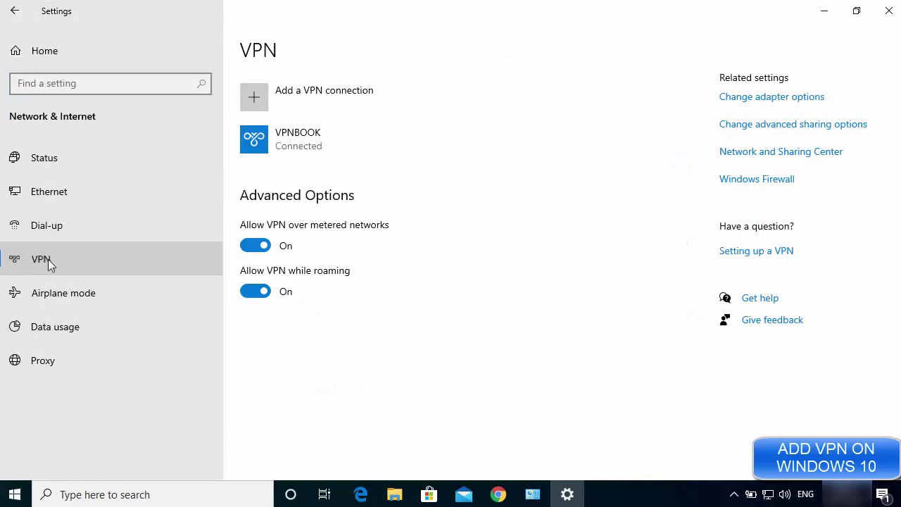
pyautogui.click(302, 144)
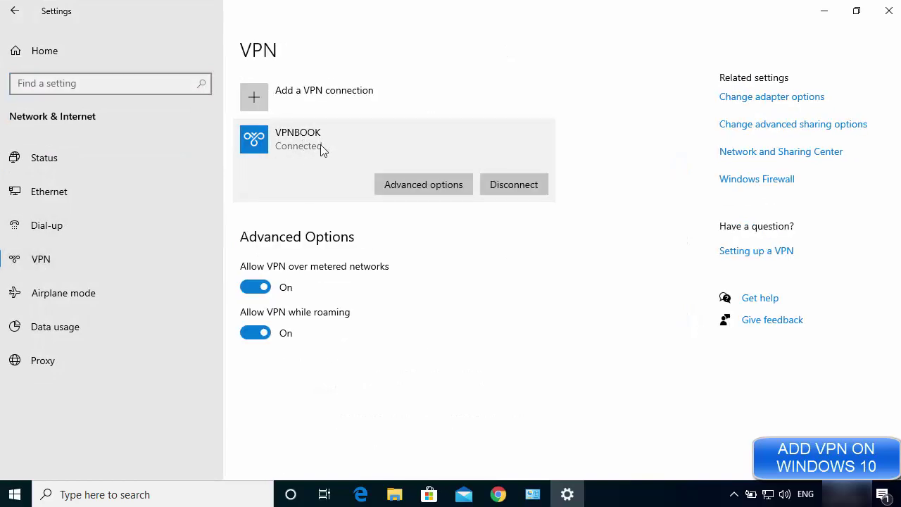
# Step: Disconnect VPNBOOK, then remove it and confirm the removal
pyautogui.click(524, 182)
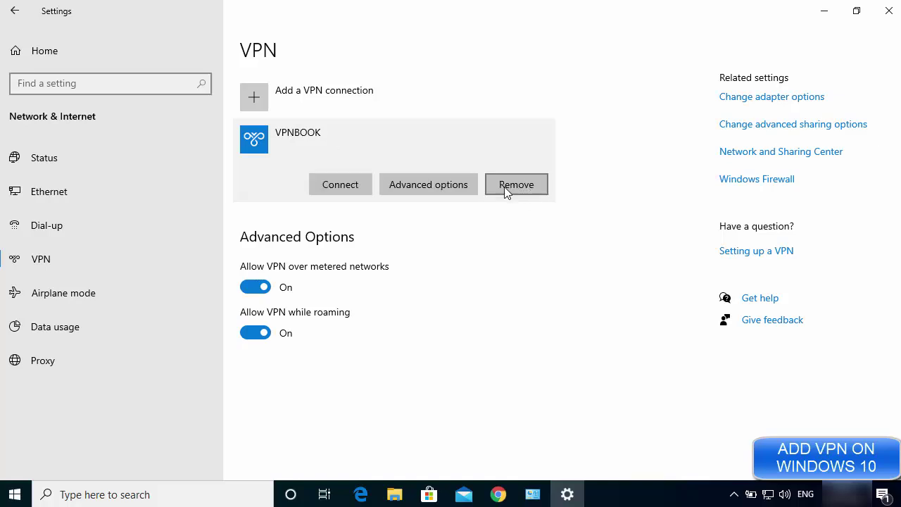
pyautogui.click(516, 185)
pyautogui.click(629, 152)
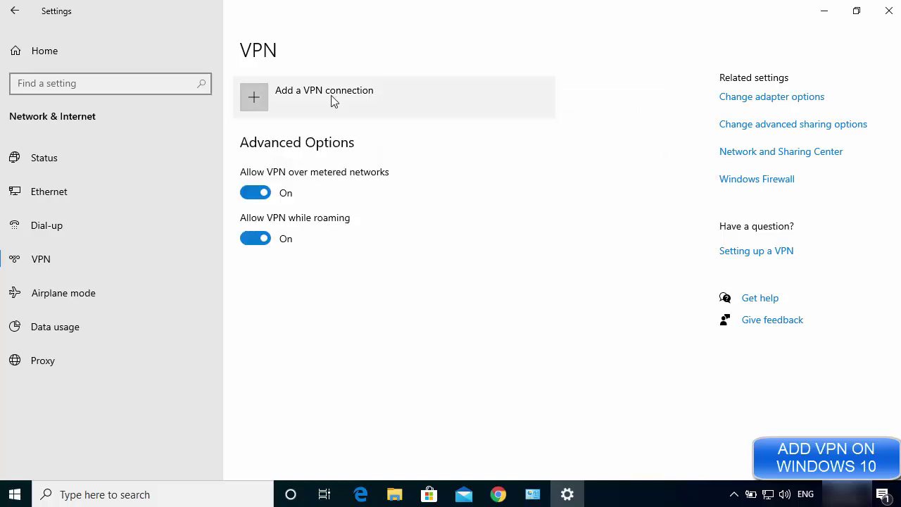